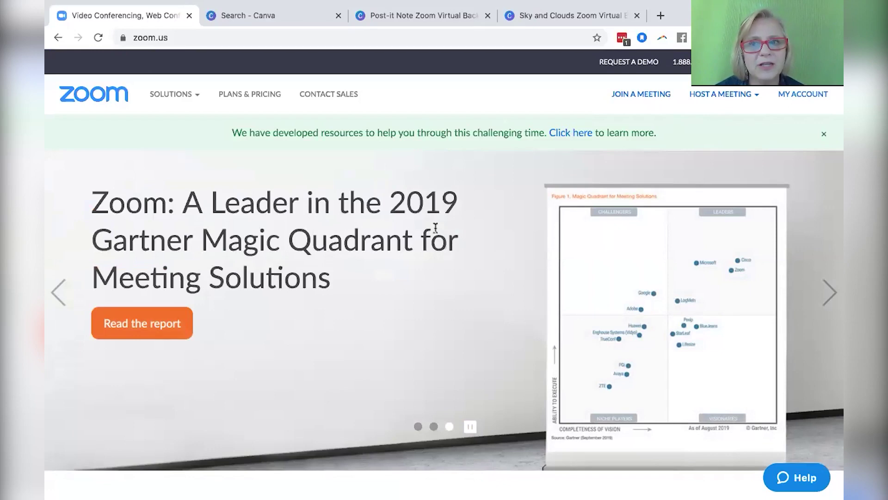
Open the account's Settings page and scroll down to the In Meeting (Advanced) options.
left_click(807, 96)
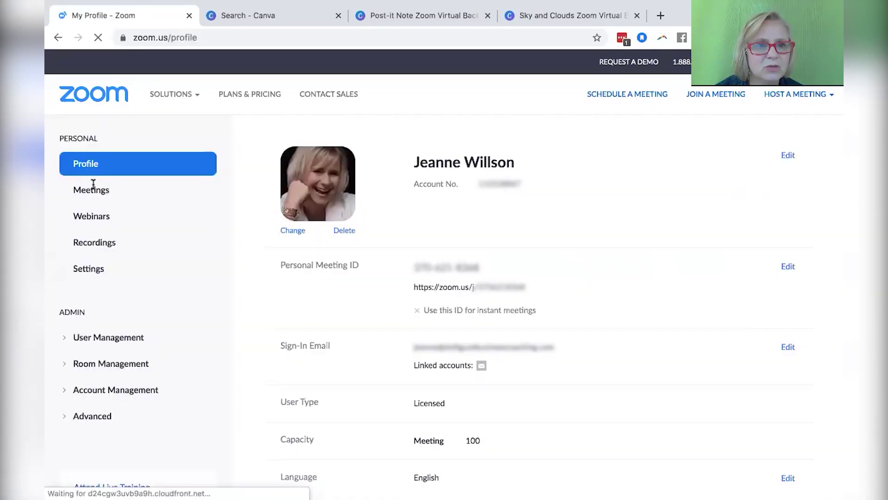
left_click(93, 269)
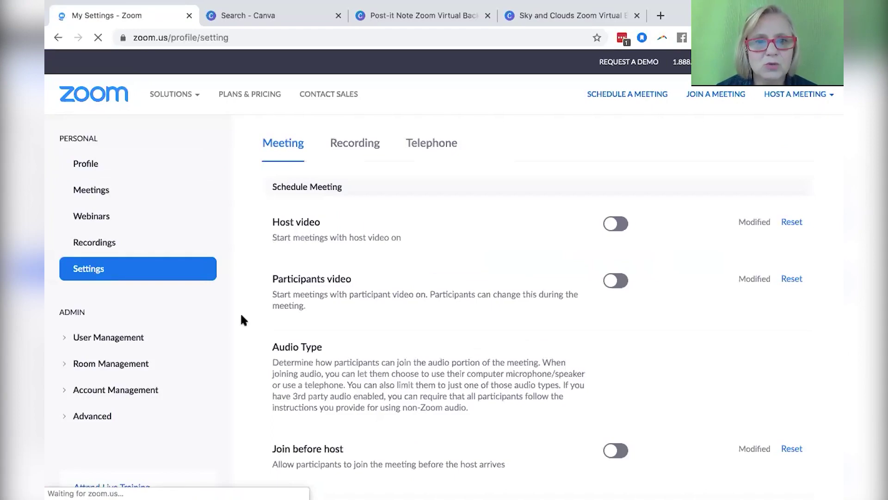
scroll(240, 312, "down", 3)
scroll(241, 312, "up", 3)
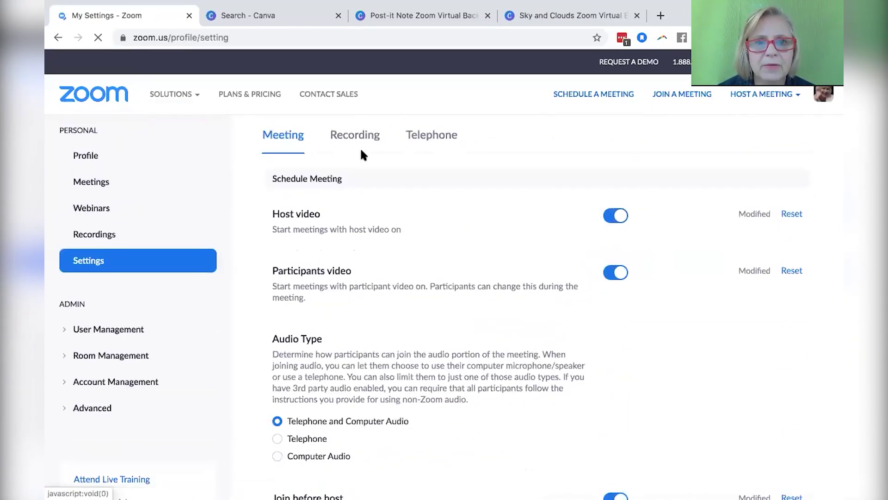
scroll(253, 300, "down", 12)
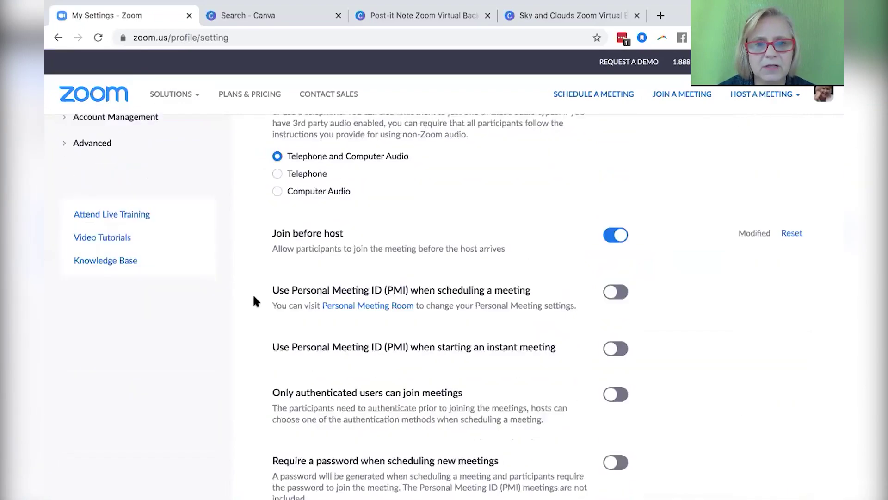
scroll(253, 301, "down", 9)
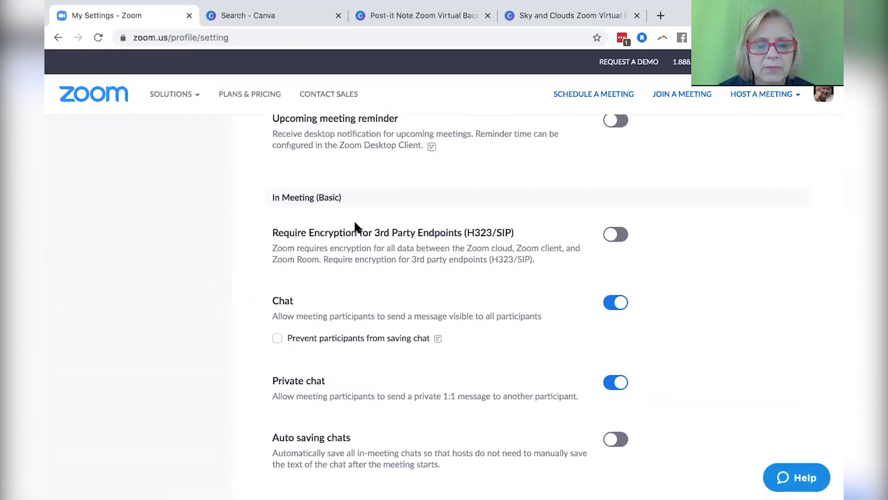
scroll(257, 354, "down", 15)
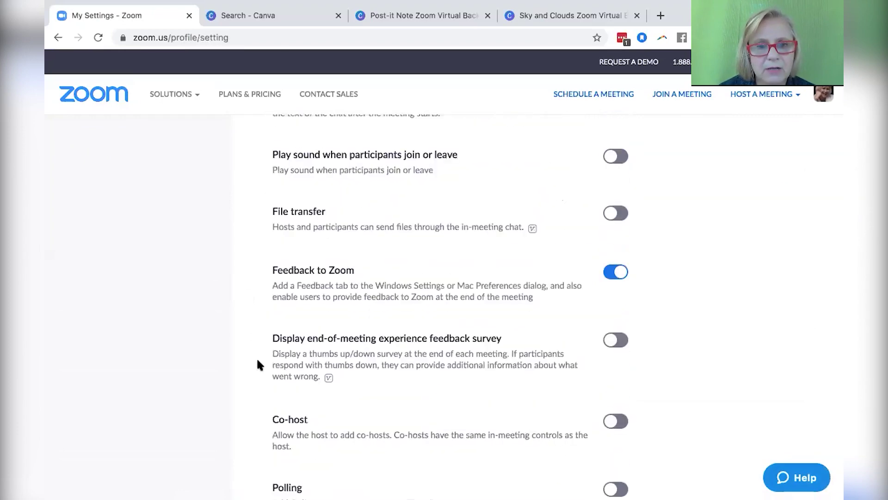
scroll(258, 361, "down", 15)
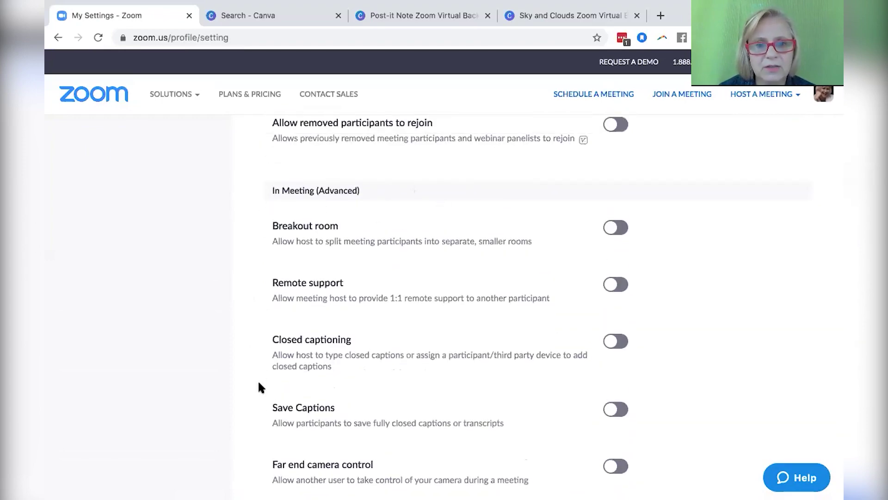
scroll(258, 383, "down", 8)
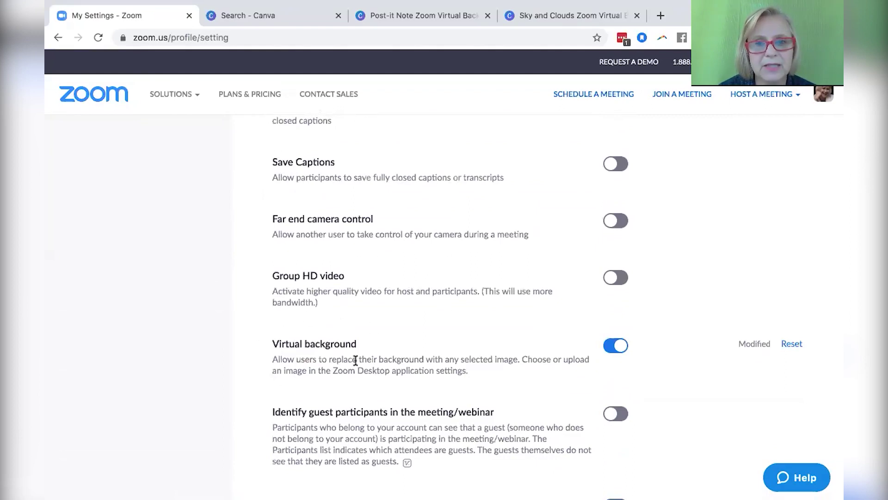
Switch the Virtual background setting on.
left_click(610, 352)
left_click(611, 351)
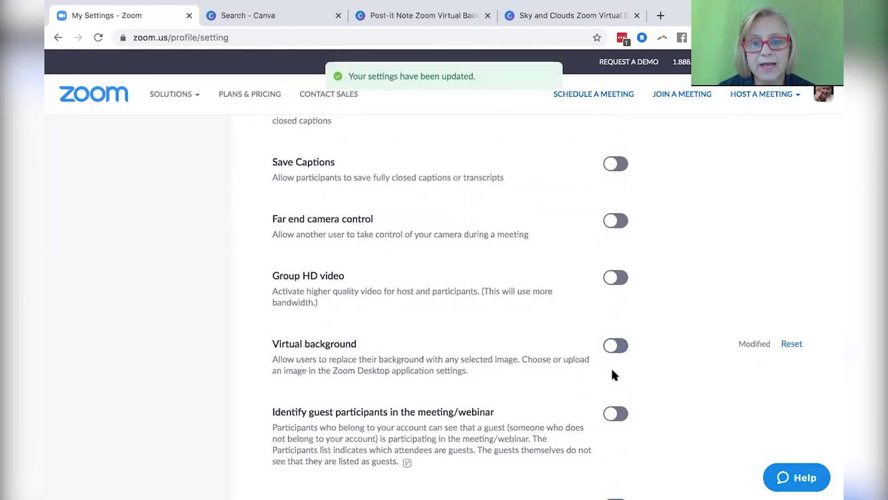
left_click(615, 347)
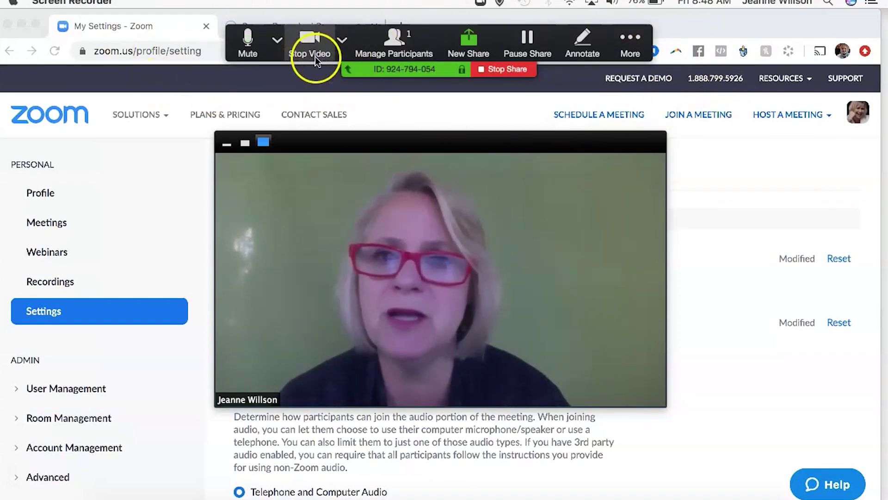
Open Choose a virtual background from the video caret, then minimize the floating video and move it aside.
left_click(342, 42)
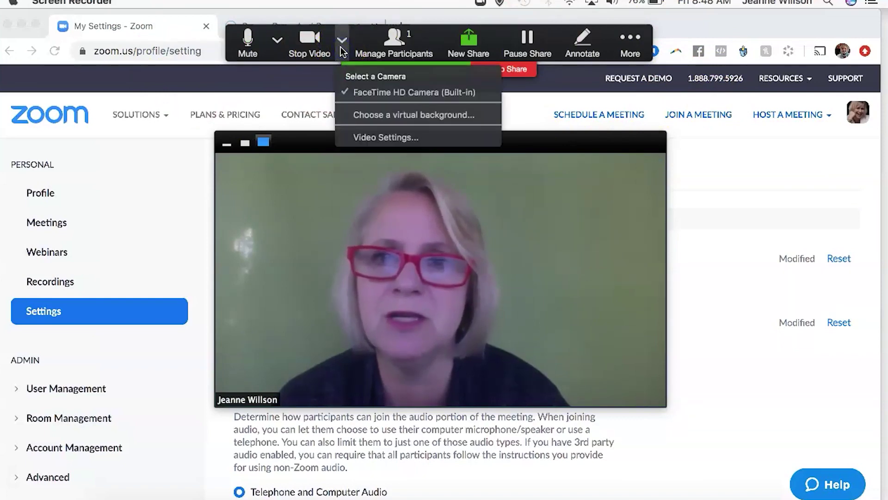
left_click(382, 116)
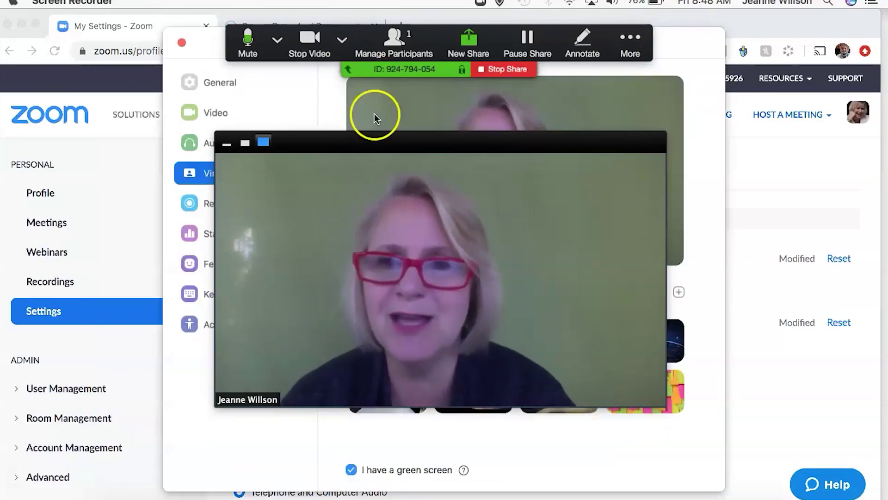
left_click(227, 143)
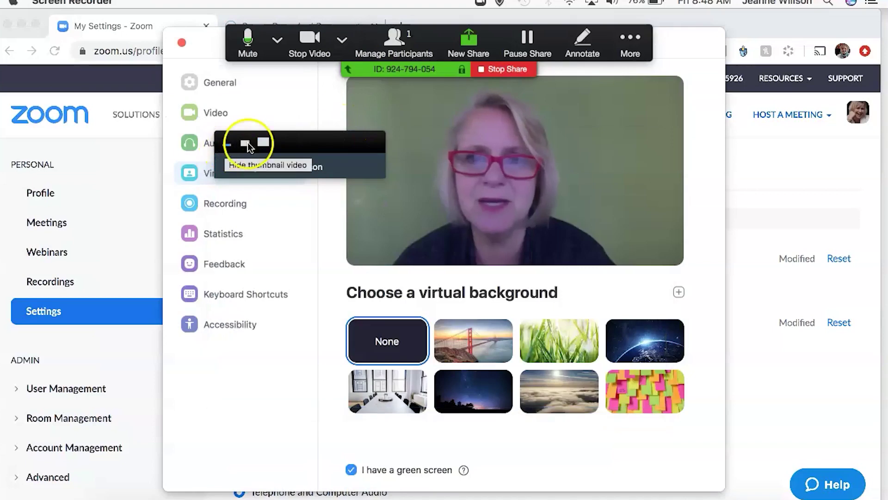
left_click_drag(294, 142, 820, 238)
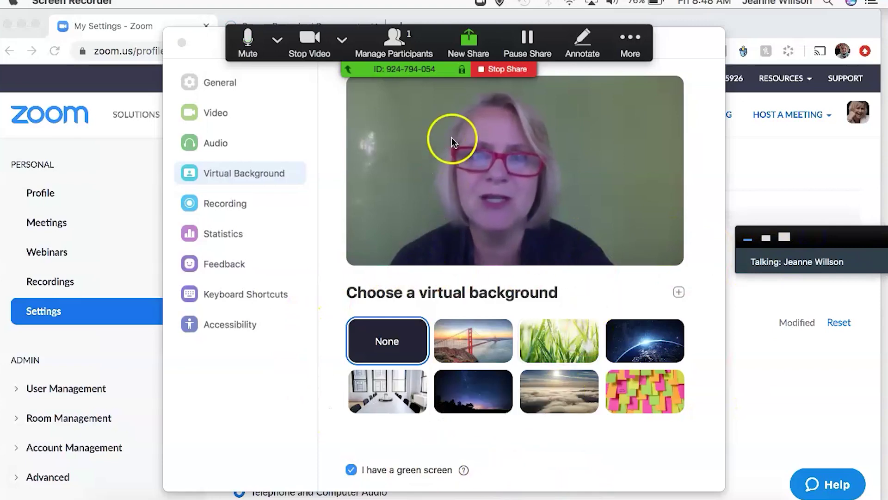
Hide the floating meeting controls from More, then bring them back with Esc.
left_click(633, 52)
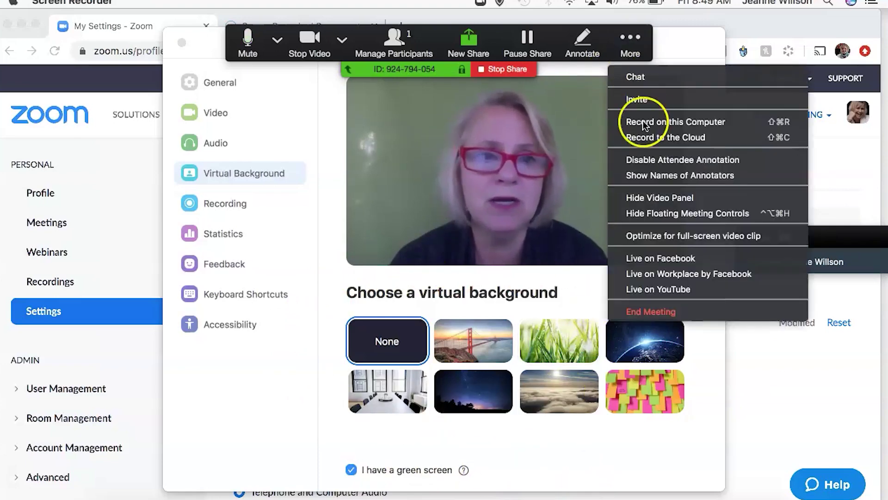
left_click(656, 212)
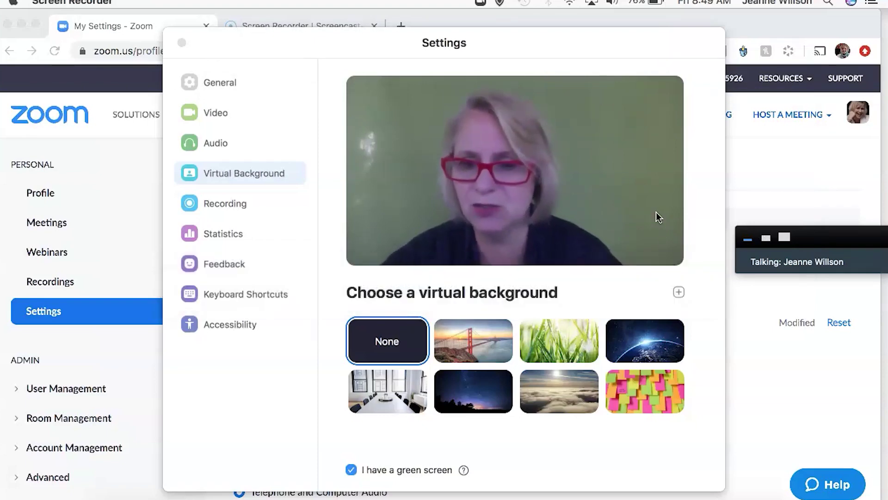
key("Escape")
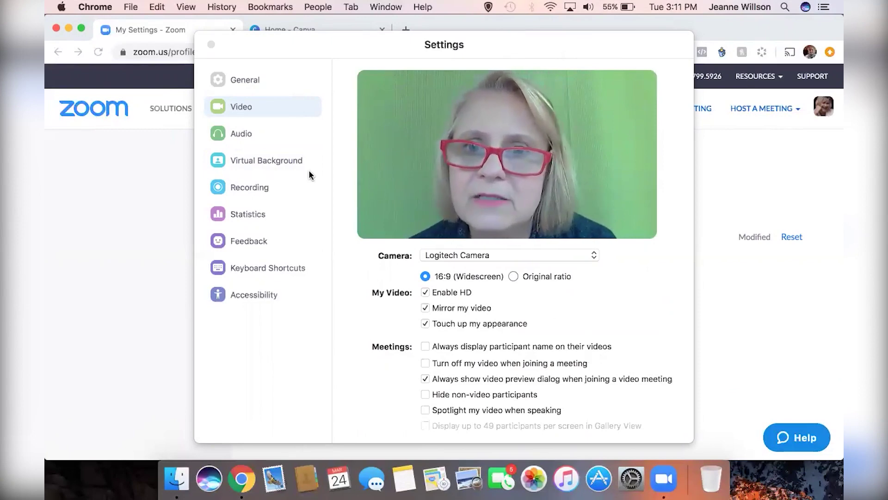
Apply the Golden Gate Bridge sunset image as the virtual background and close Settings.
left_click(254, 159)
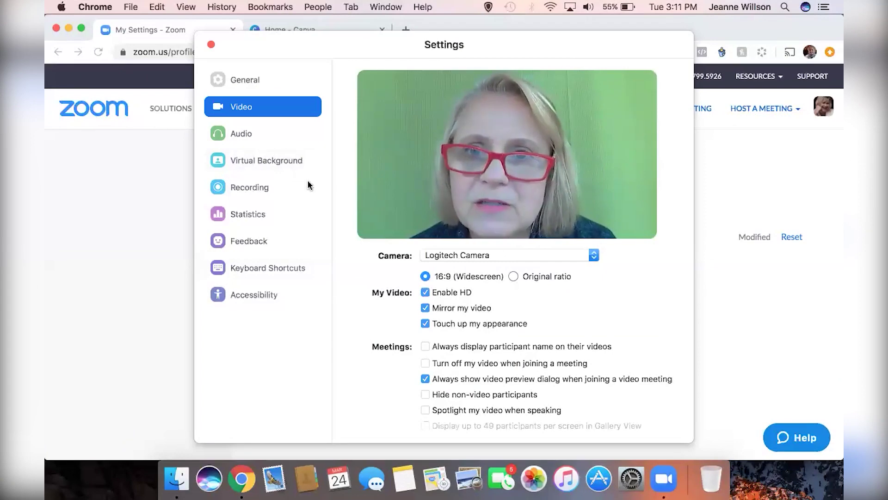
left_click(284, 165)
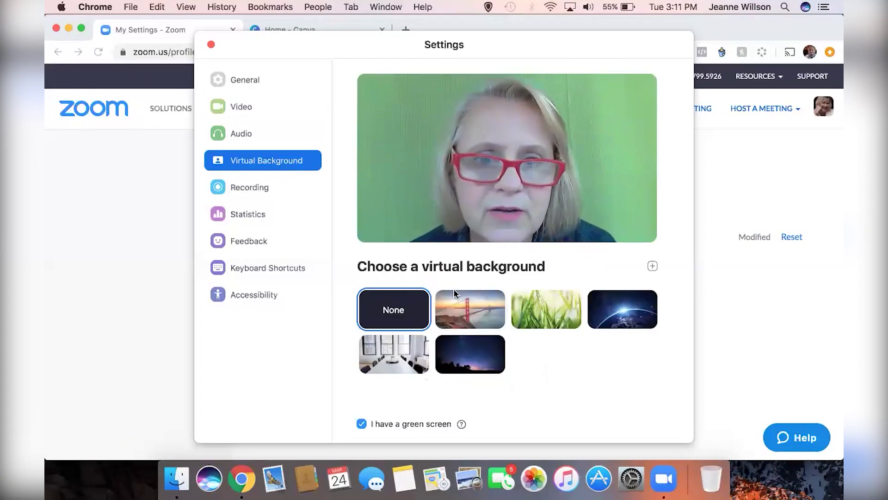
mouse_move(579, 317)
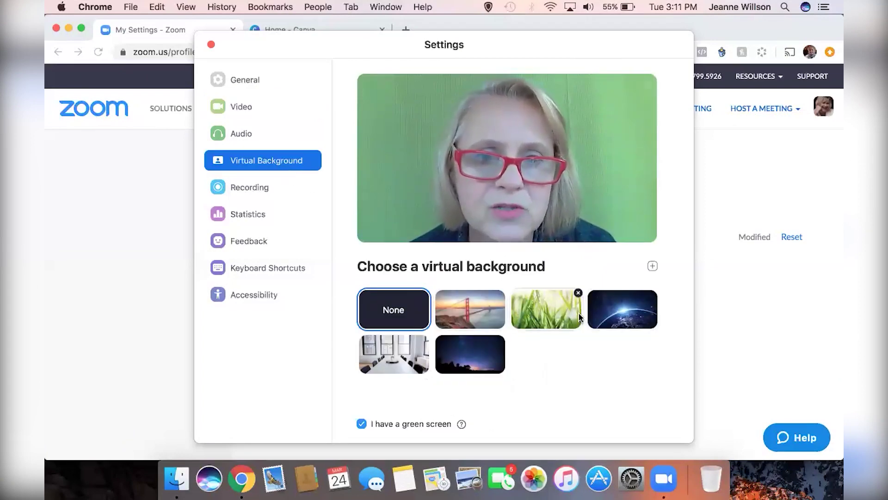
mouse_move(477, 362)
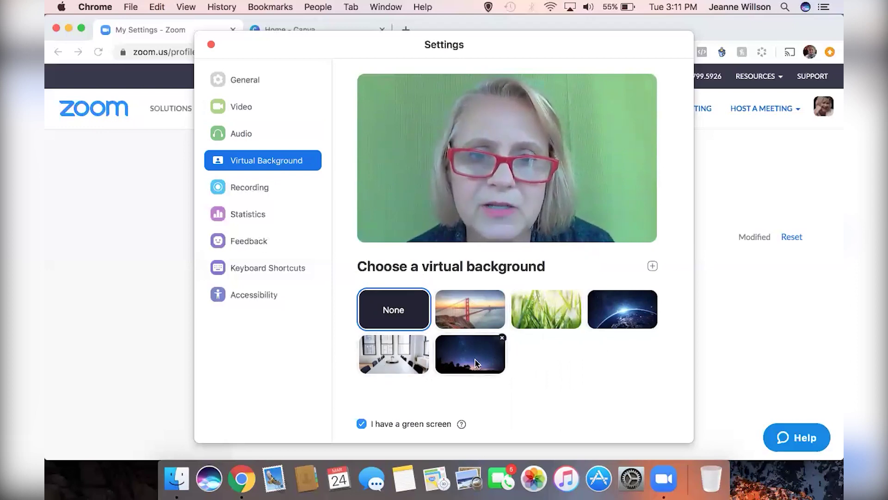
left_click(481, 308)
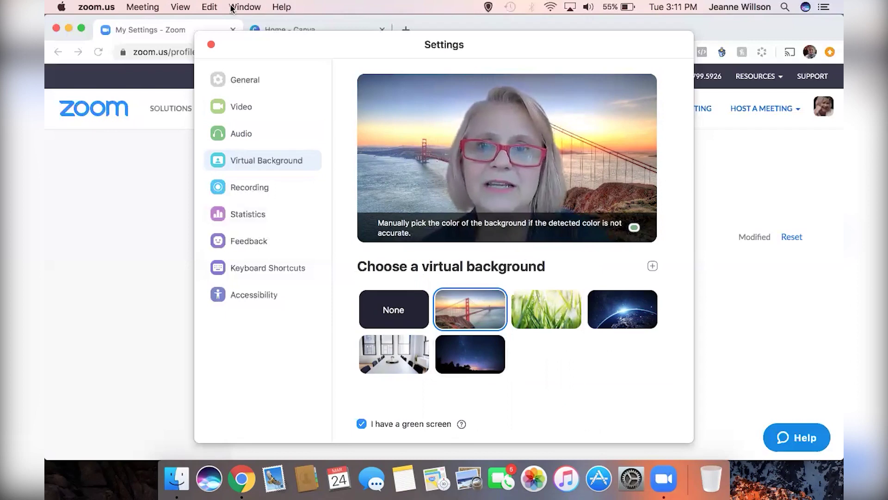
left_click(210, 44)
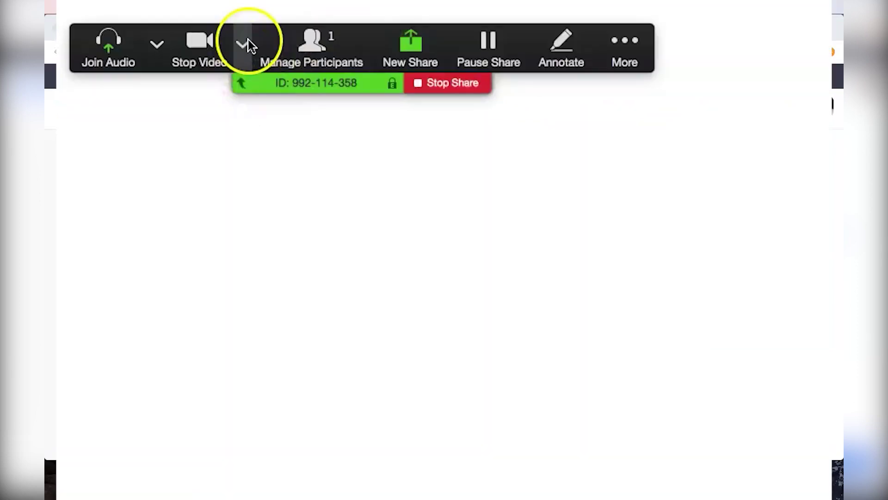
Try the grass, earth-in-space and conference room backgrounds, then apply the starry night sky.
left_click(245, 44)
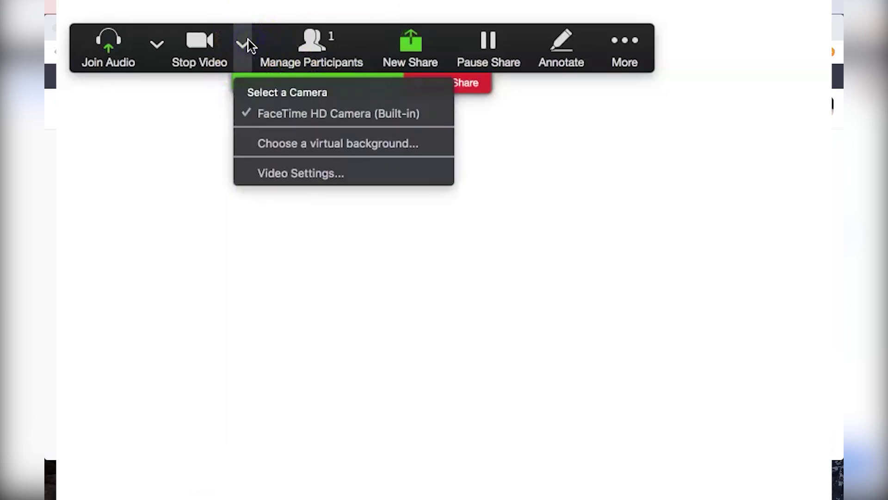
left_click(284, 144)
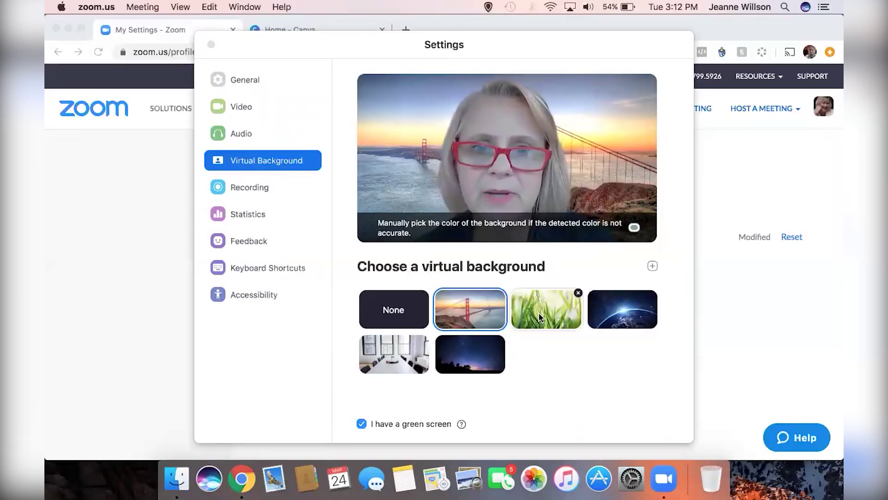
left_click(540, 317)
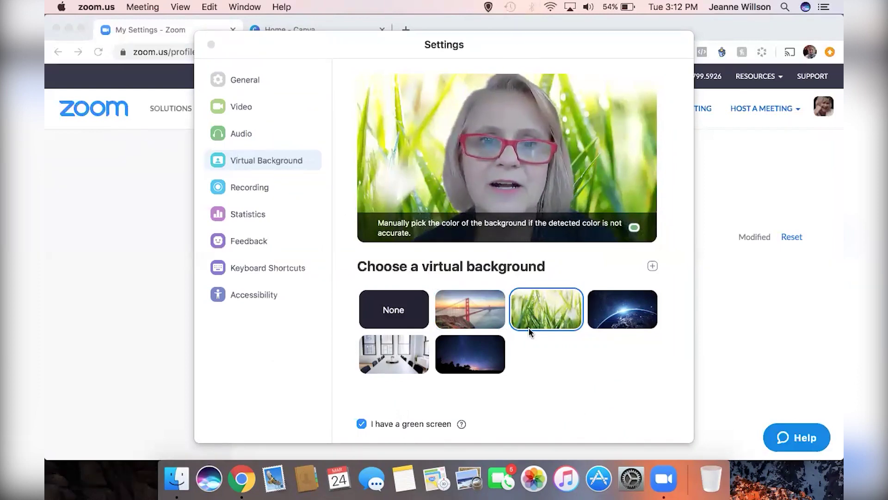
left_click(616, 304)
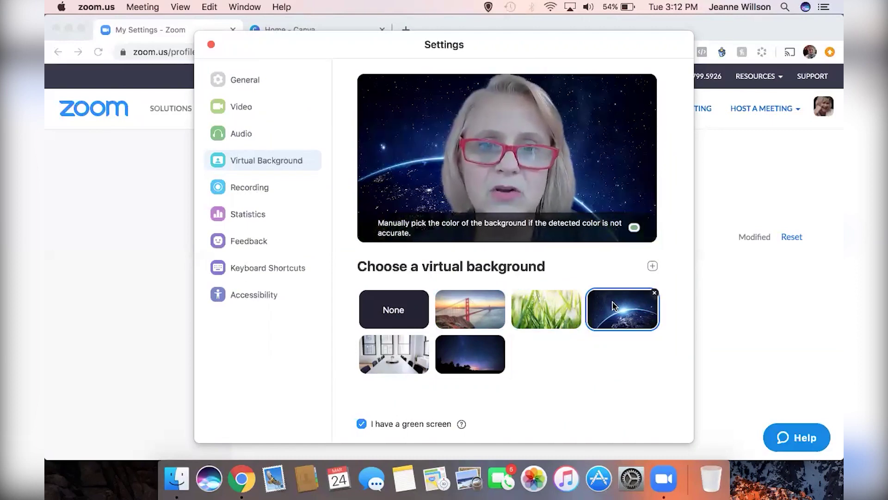
left_click(403, 353)
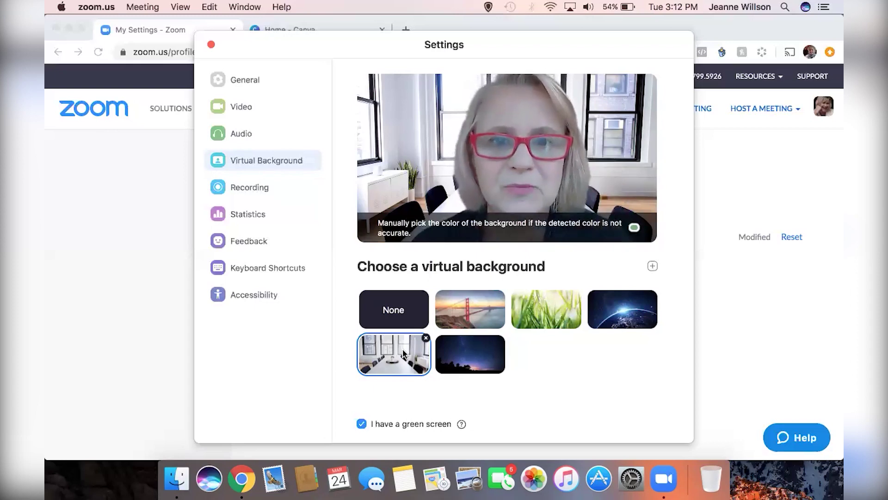
left_click(483, 361)
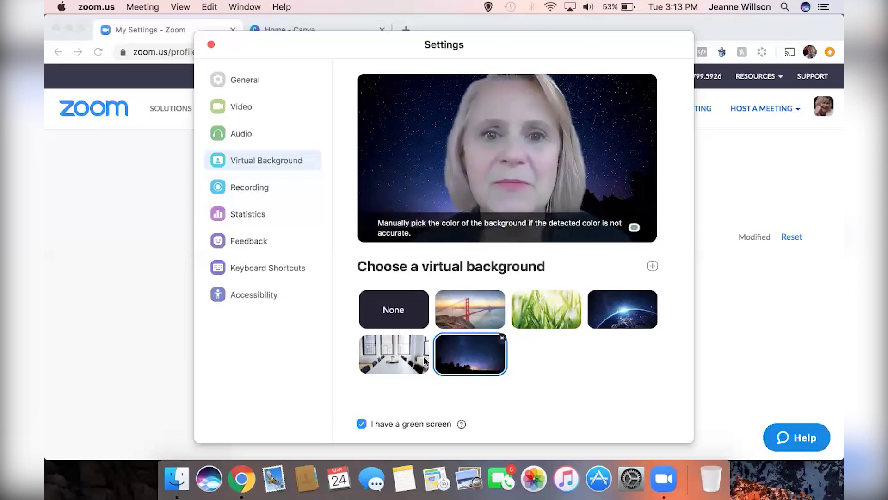
Close the Zoom settings window.
left_click(211, 45)
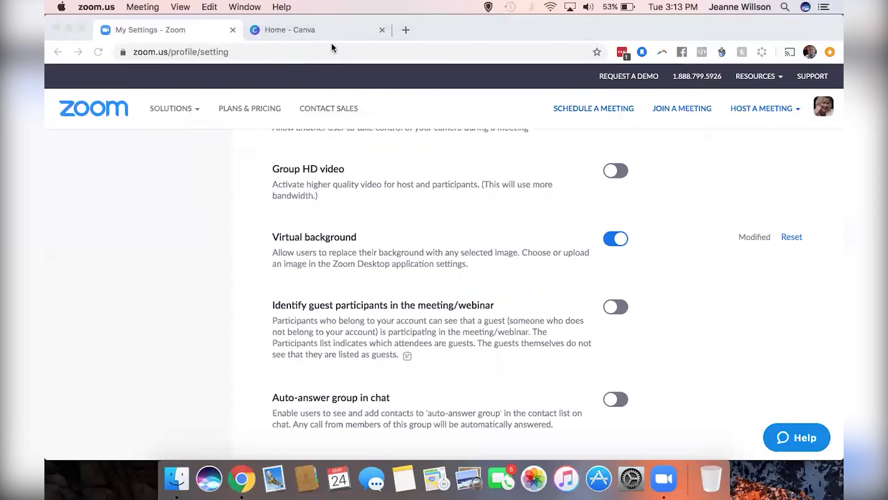
key("super+comma")
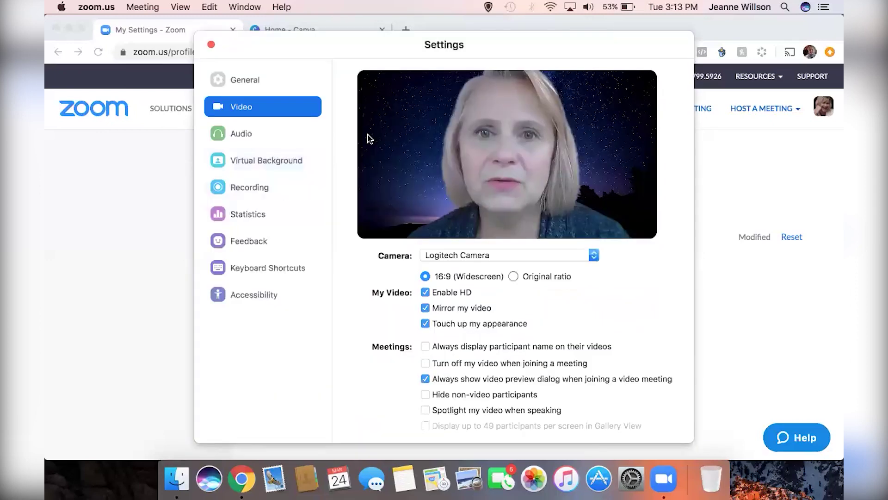
left_click(212, 44)
left_click(296, 30)
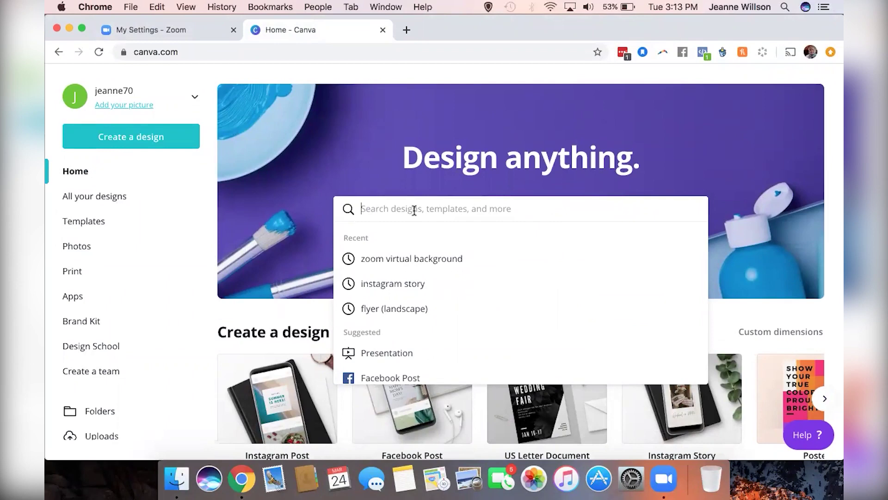
Search Canva for 'zoome' and pick the Zoom Virtual Background template suggestion.
type("zoome")
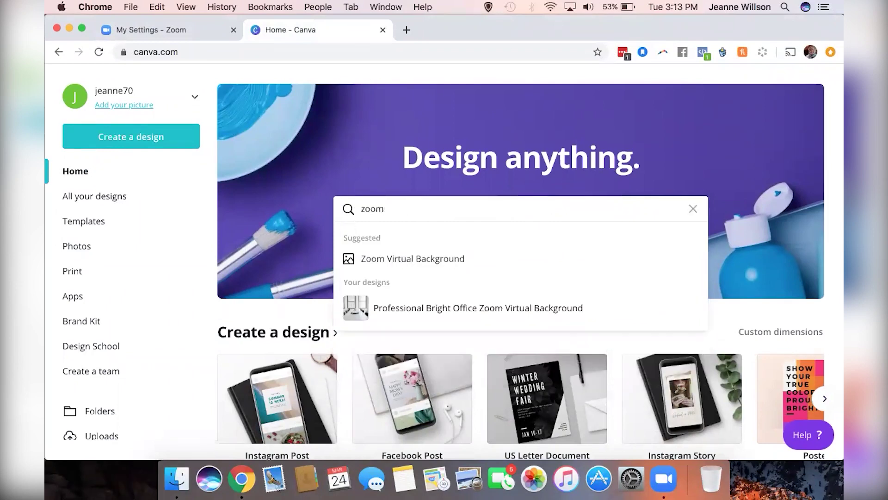
left_click(414, 260)
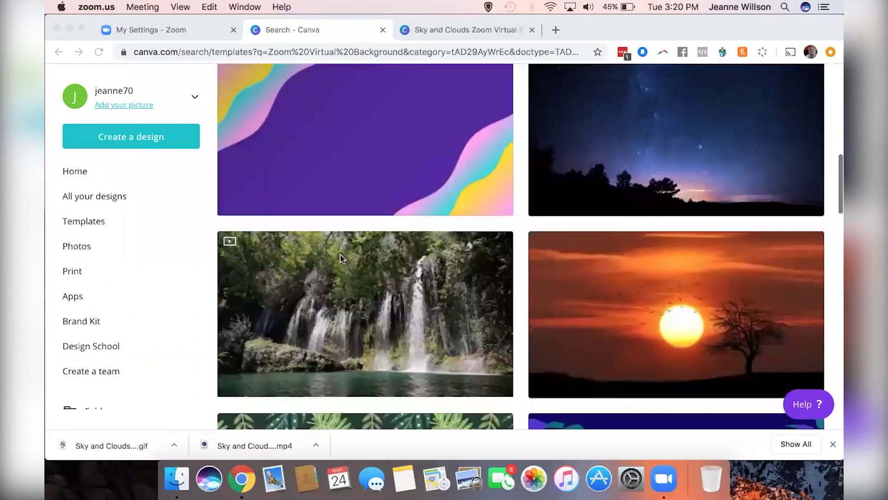
scroll(340, 258, "down", 5)
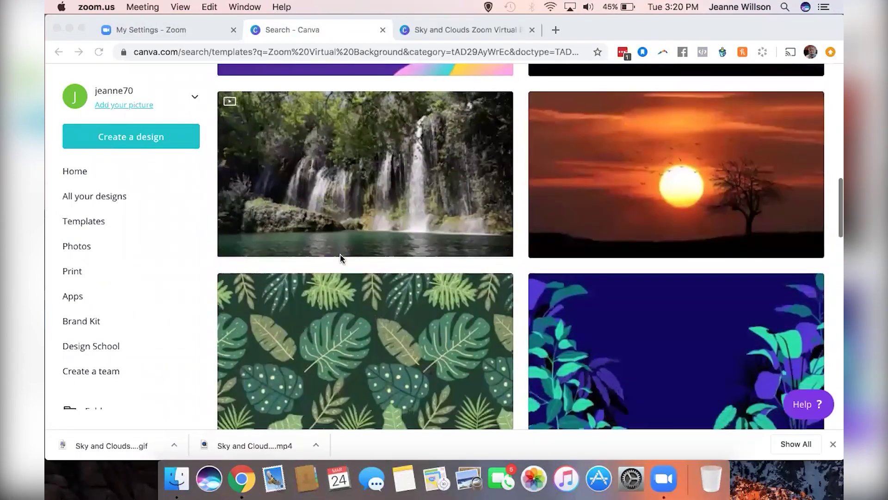
scroll(339, 258, "down", 6)
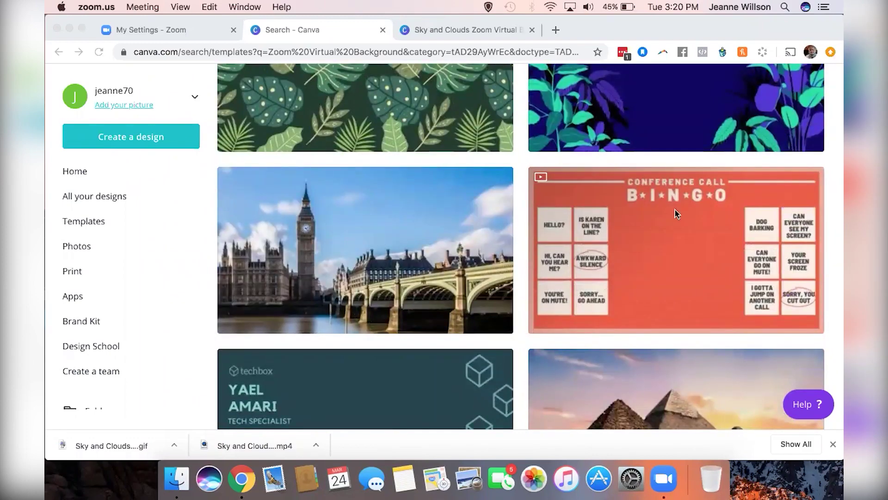
scroll(661, 272, "down", 4)
scroll(661, 272, "down", 4)
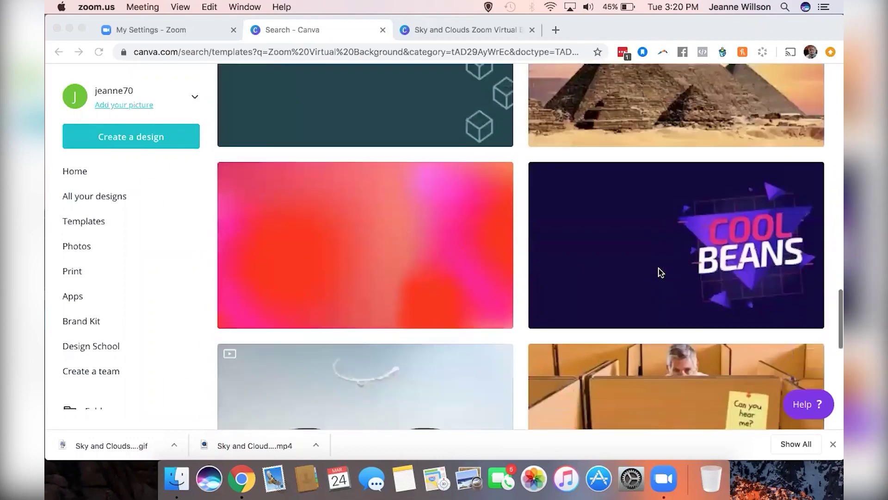
scroll(661, 272, "down", 4)
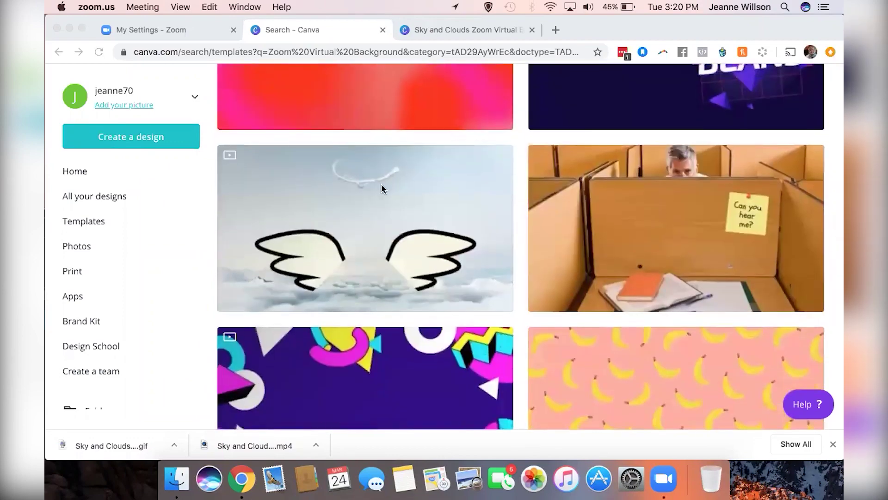
Scroll through the template results and open the colourful sticky-notes design.
left_click(386, 249)
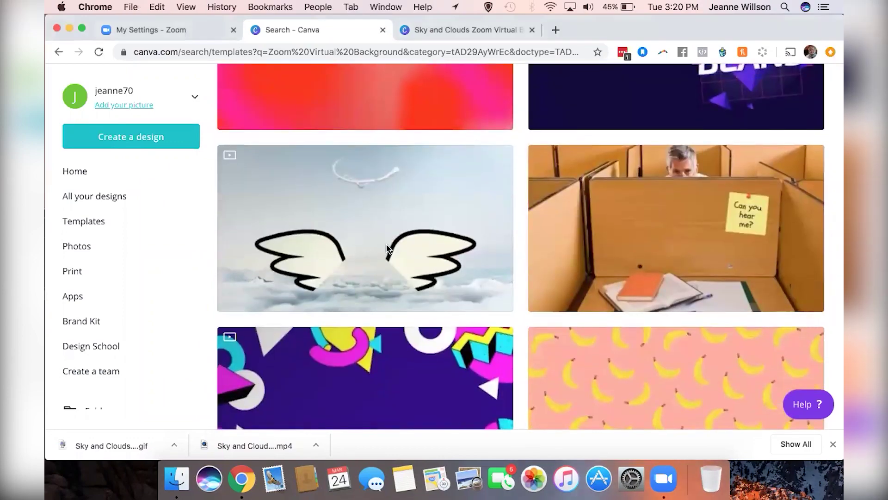
scroll(654, 232, "down", 8)
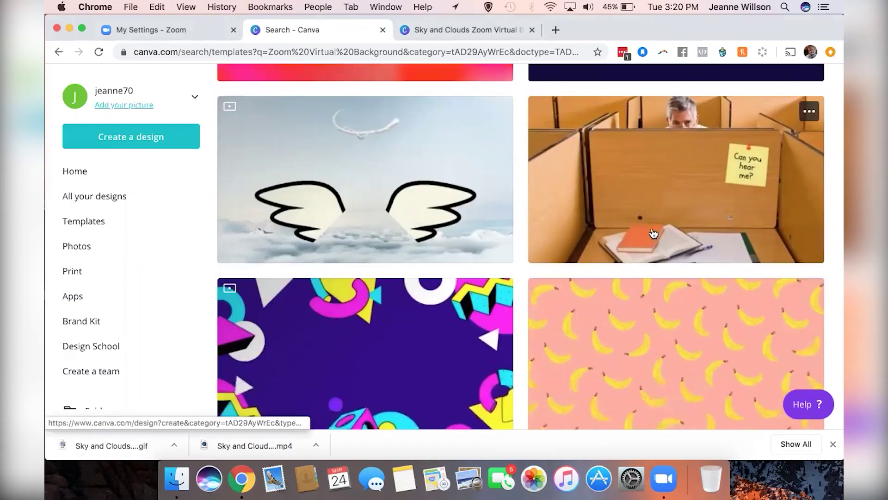
scroll(653, 232, "down", 9)
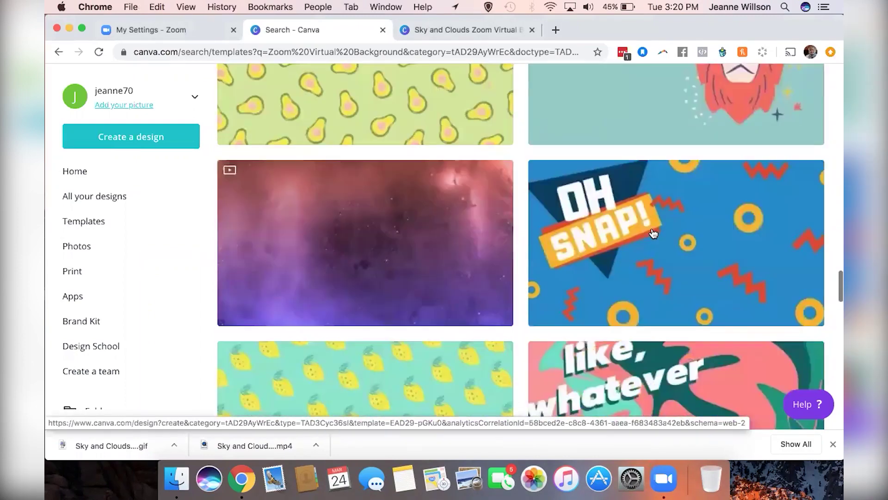
scroll(653, 233, "down", 7)
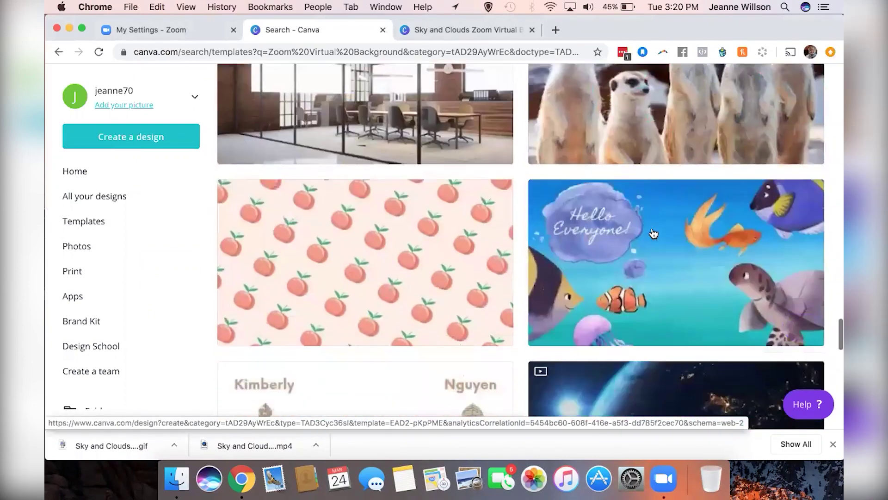
scroll(653, 233, "down", 8)
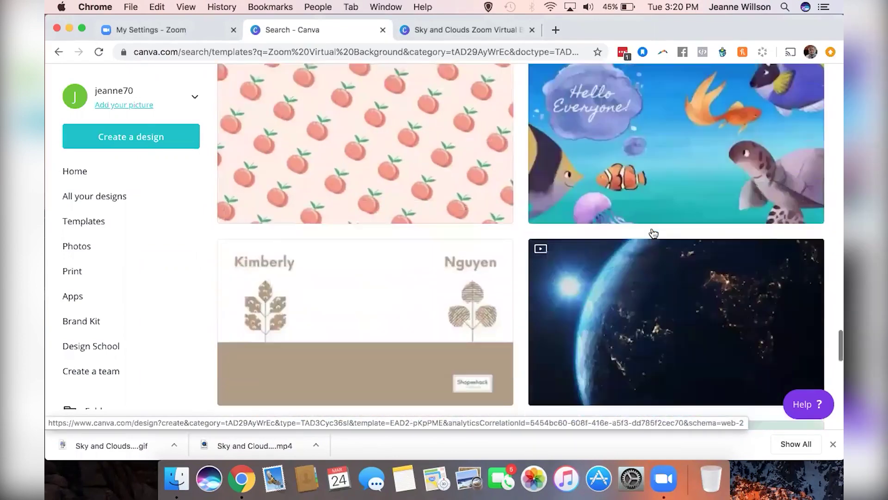
scroll(653, 233, "down", 7)
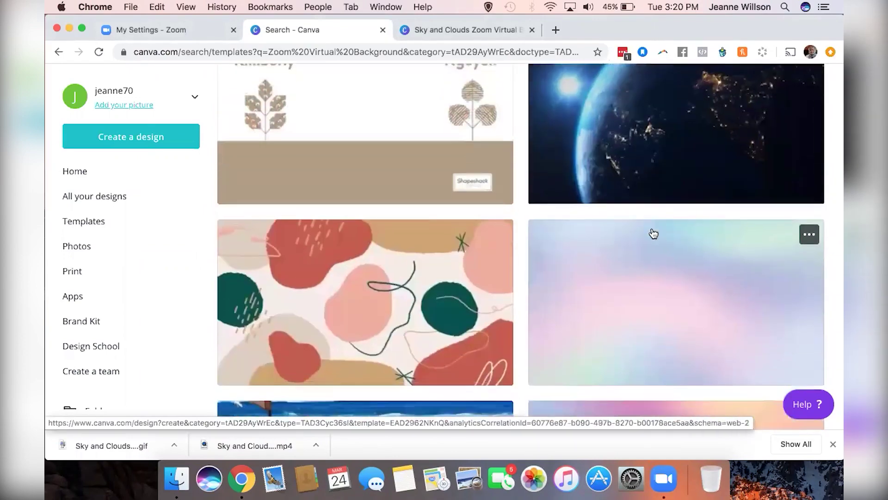
scroll(653, 233, "down", 3)
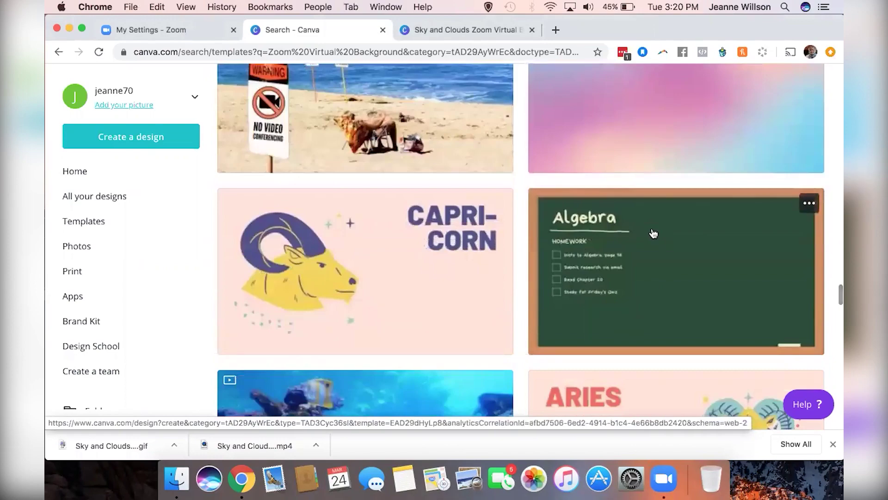
scroll(653, 233, "down", 5)
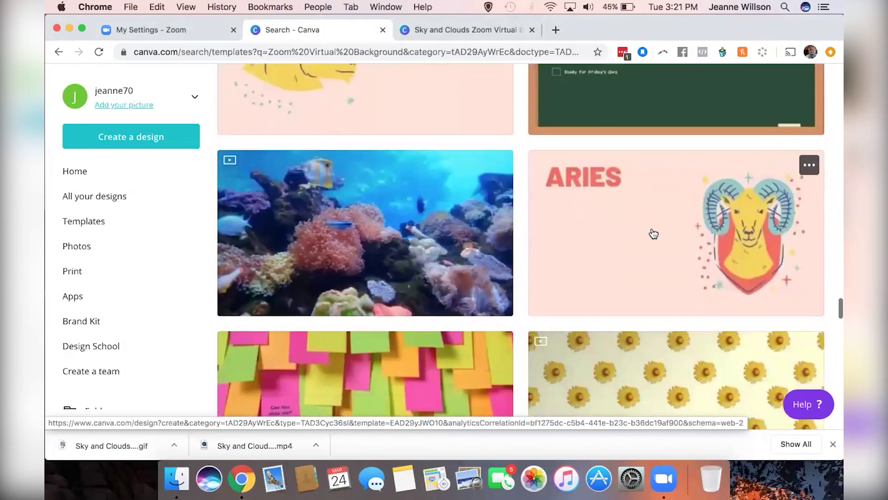
scroll(653, 233, "down", 5)
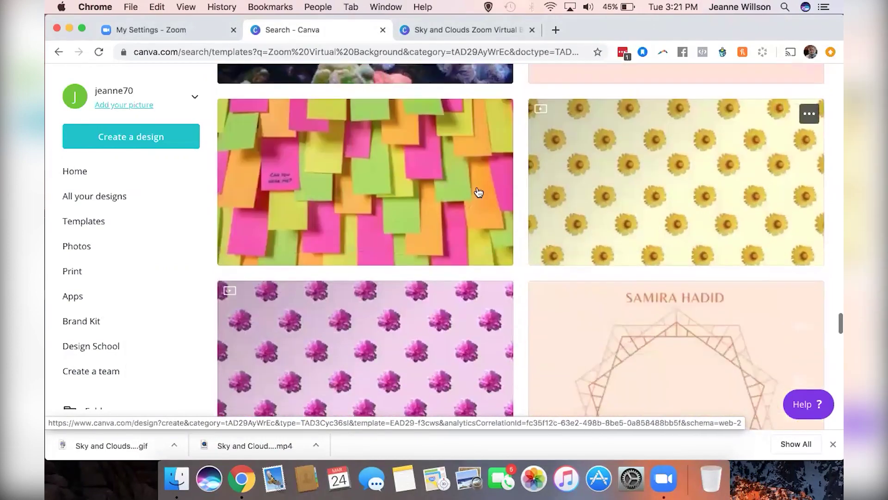
left_click(471, 193)
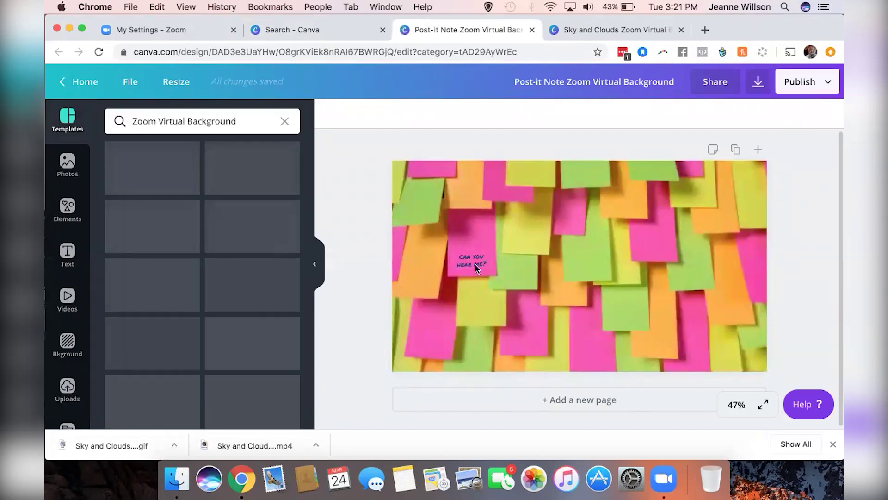
Download the Post-it design via Publish > Download as PNG, saving it in Green Screens.
left_click(814, 82)
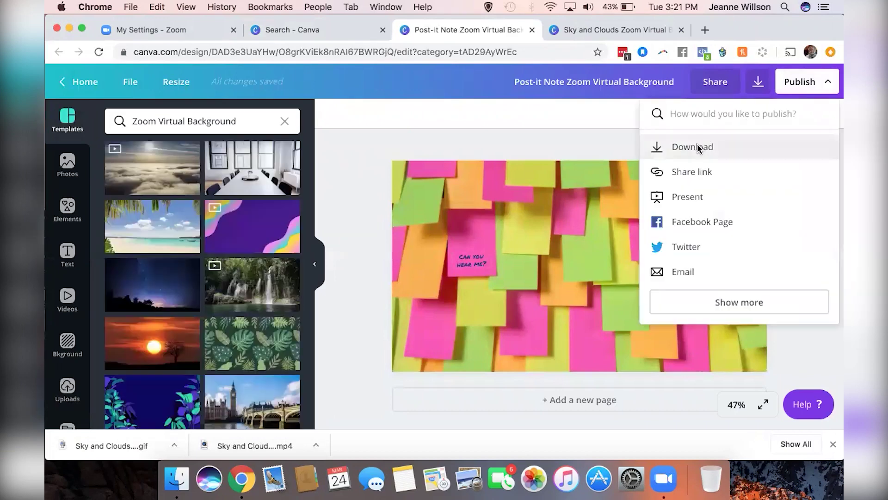
left_click(697, 145)
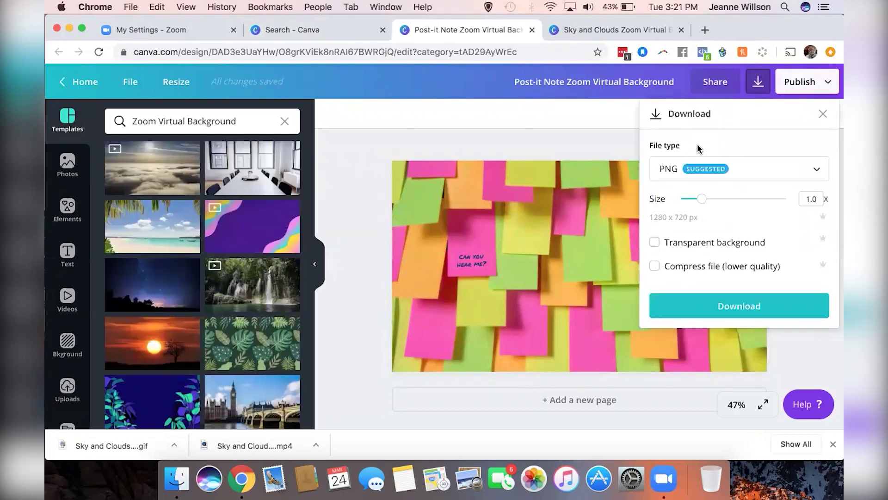
left_click(740, 309)
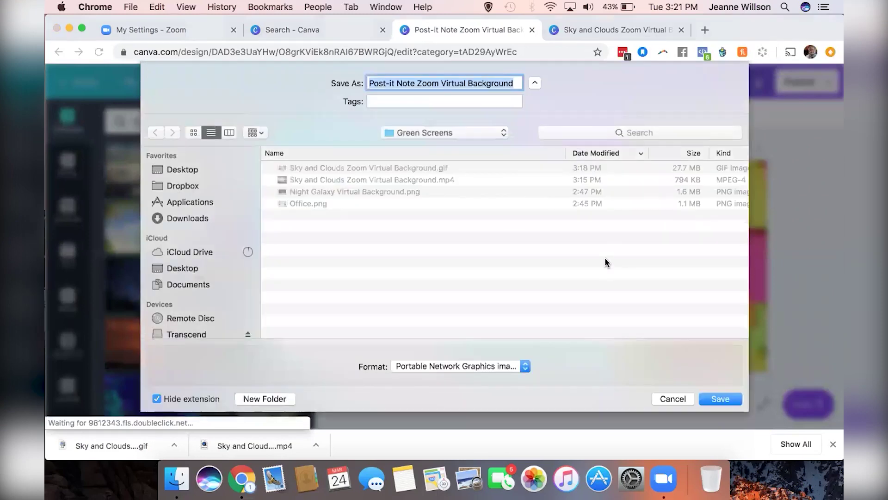
left_click(710, 398)
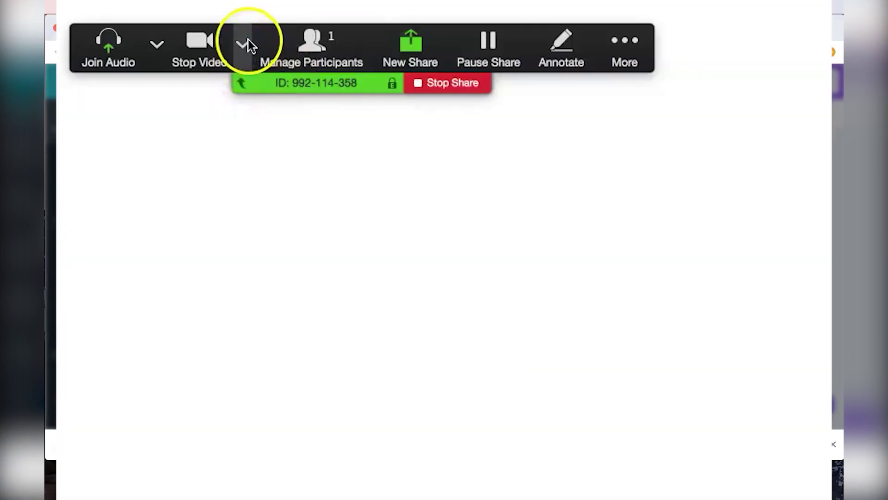
Add the downloaded Post-it Note PNG with + as a new virtual background, then close Settings.
left_click(248, 40)
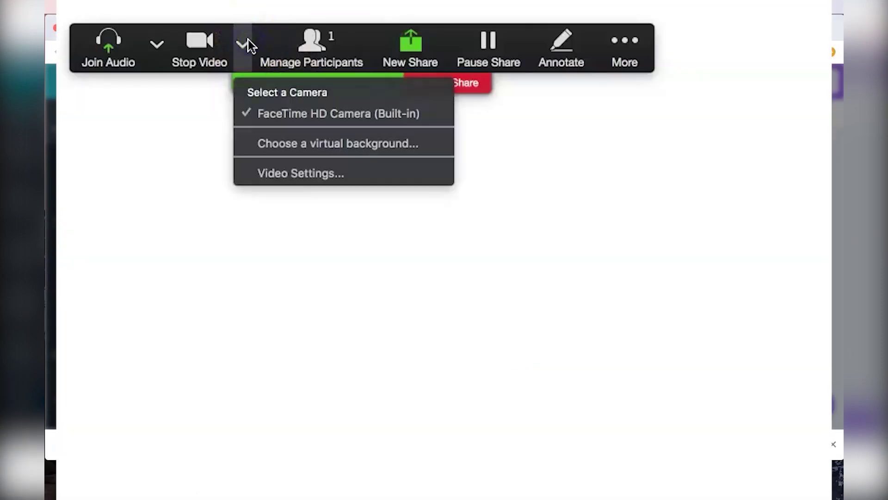
left_click(288, 143)
left_click(646, 283)
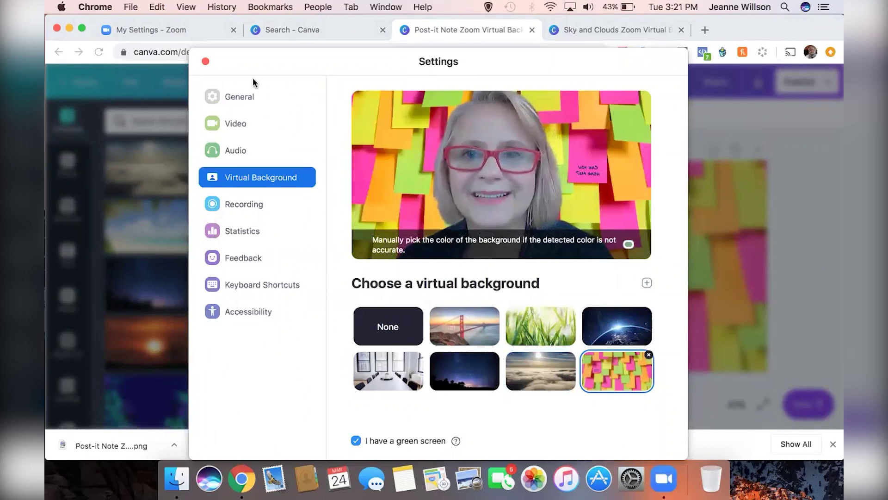
left_click(205, 61)
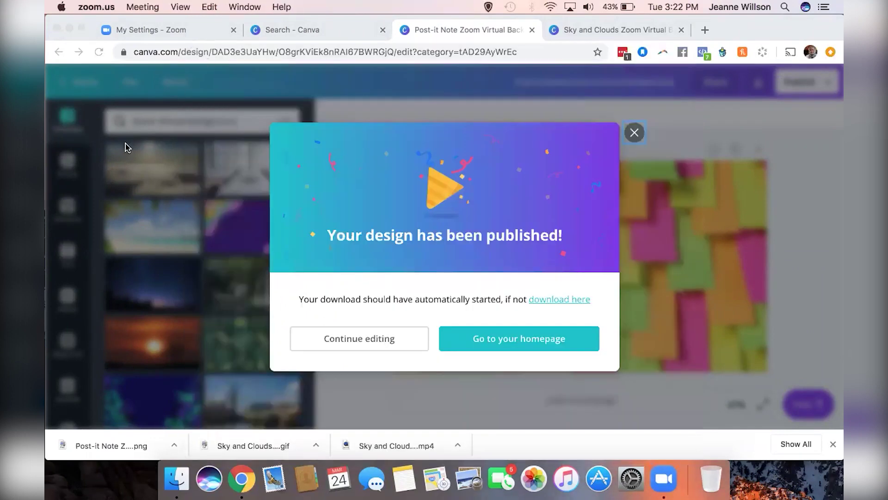